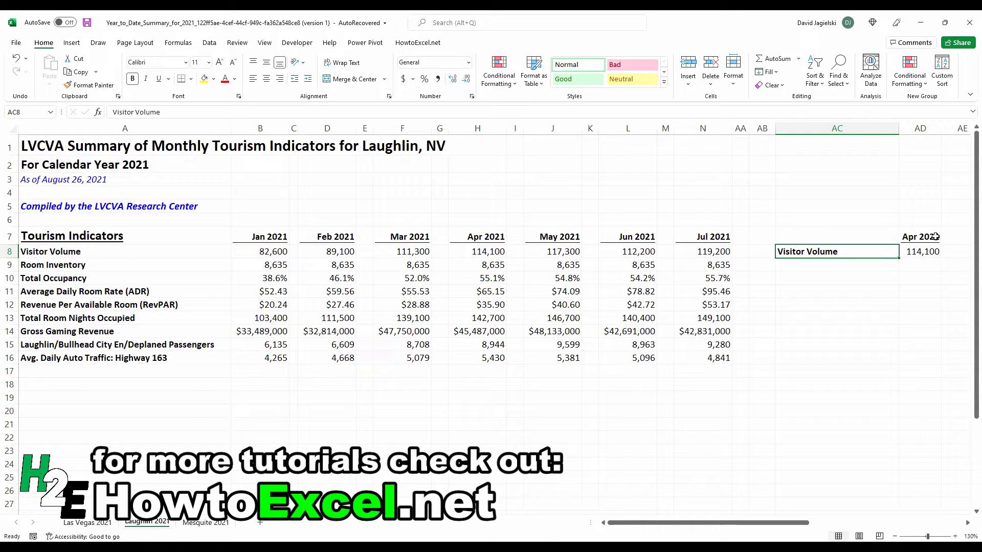
# Step: Copy the May 2021 heading into the summary's month cell AD7 and autofit the column
pyautogui.click(570, 236)
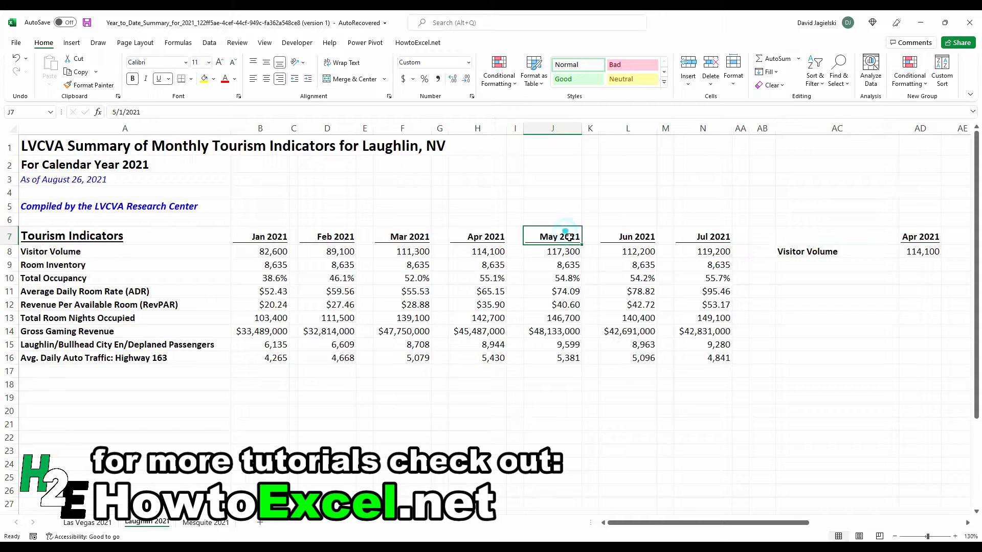
pyautogui.hotkey('ctrl', 'c')
pyautogui.click(906, 233)
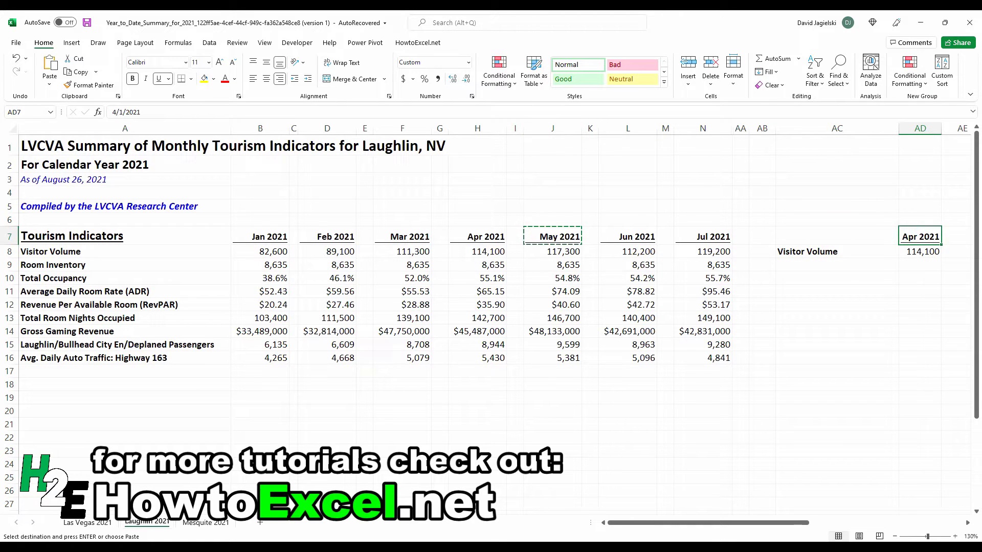
pyautogui.hotkey('ctrl', 'v')
pyautogui.press('Escape')
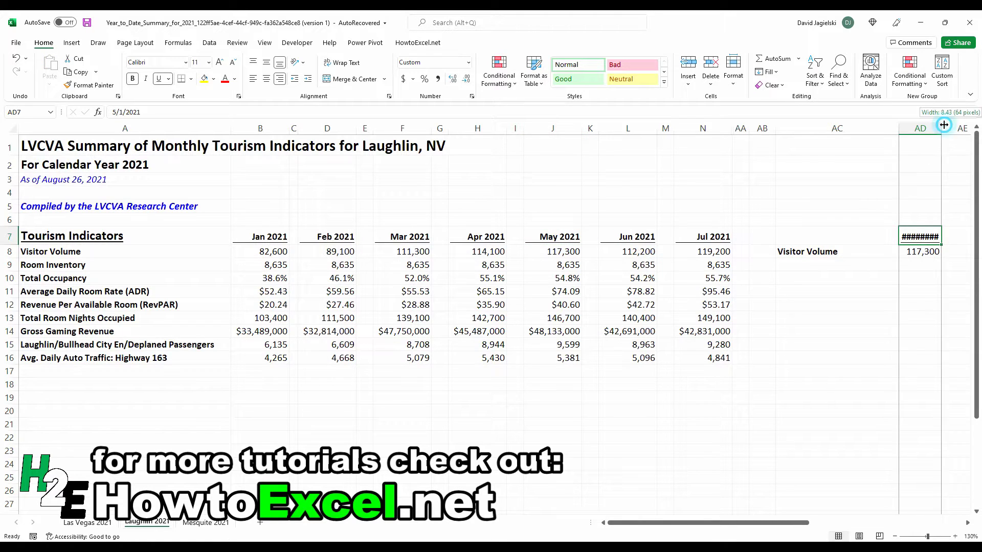
pyautogui.doubleClick(941, 128)
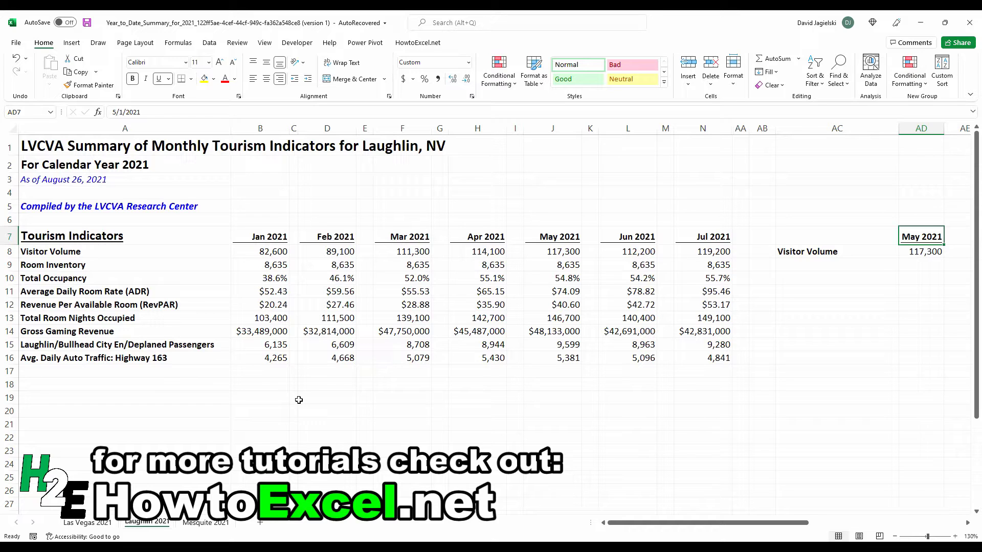
# Step: Replace the summary's Visitor Volume label with Total Room Nights Occupied, giving 146,700
pyautogui.click(108, 320)
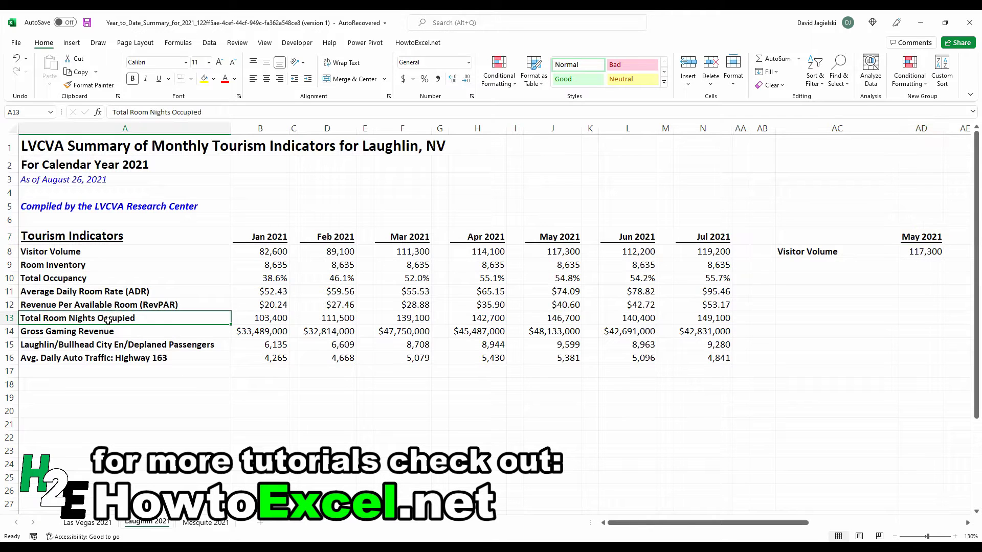
pyautogui.hotkey('ctrl', 'c')
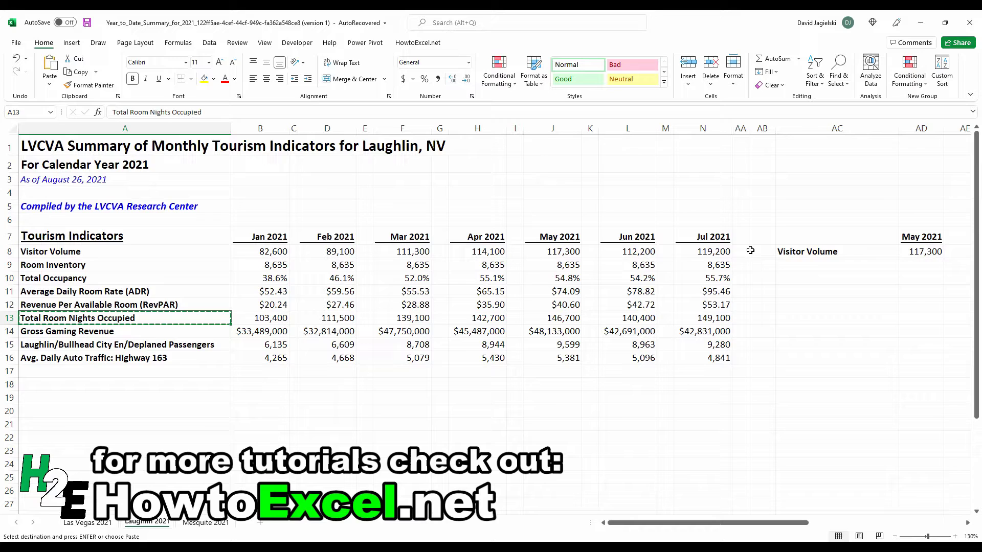
pyautogui.click(808, 257)
pyautogui.hotkey('ctrl', 'v')
pyautogui.press('Escape')
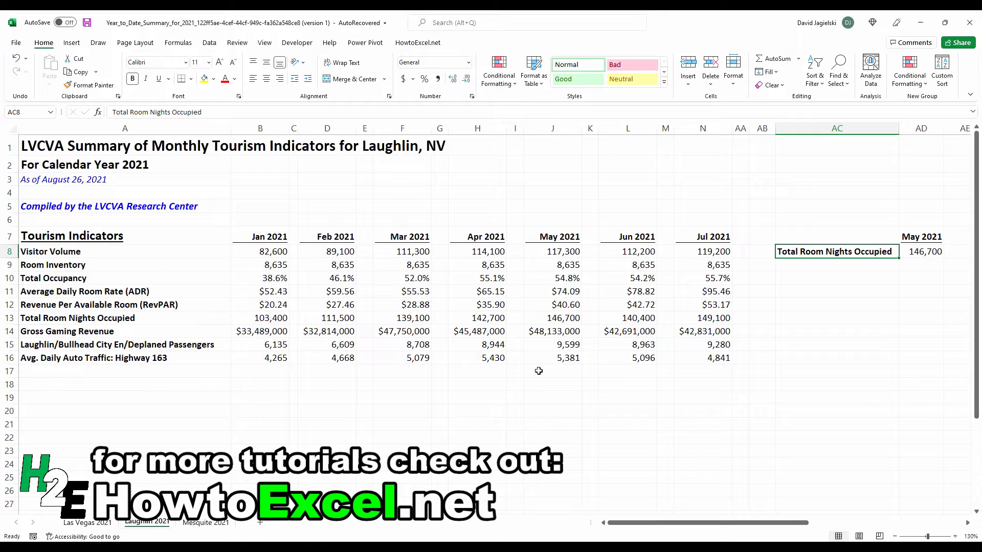
# Step: On the Las Vegas 2021 sheet, copy the Visitor Volume label into AB8
pyautogui.click(109, 525)
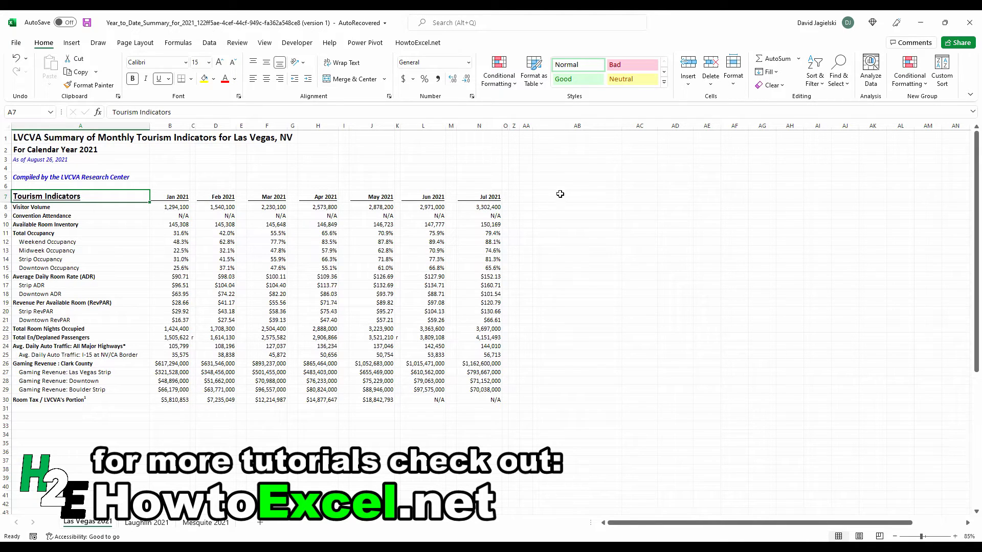
pyautogui.click(68, 209)
pyautogui.hotkey('ctrl', 'c')
pyautogui.click(566, 209)
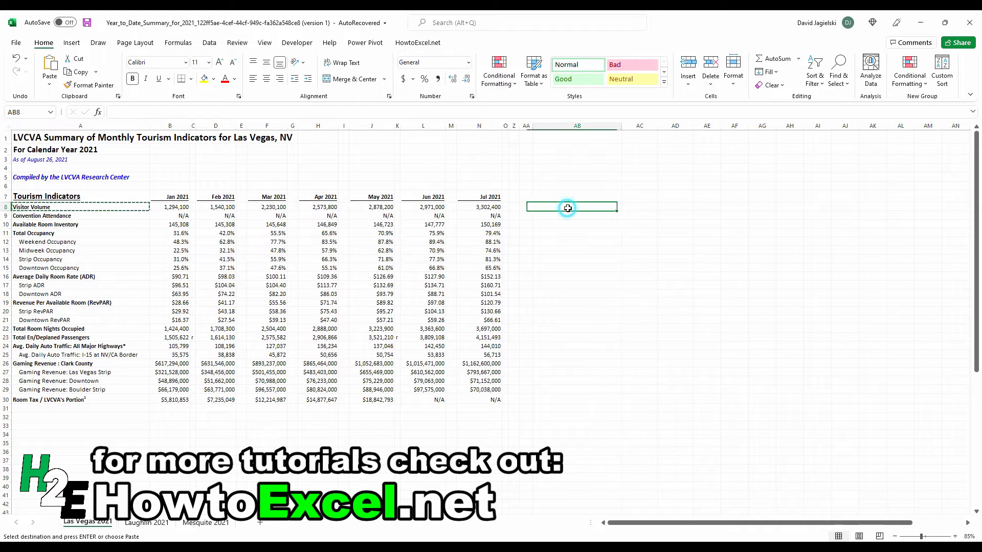
pyautogui.hotkey('ctrl', 'v')
# Step: Copy the Jan 2021 heading into AC7 as the summary's month header
pyautogui.click(167, 197)
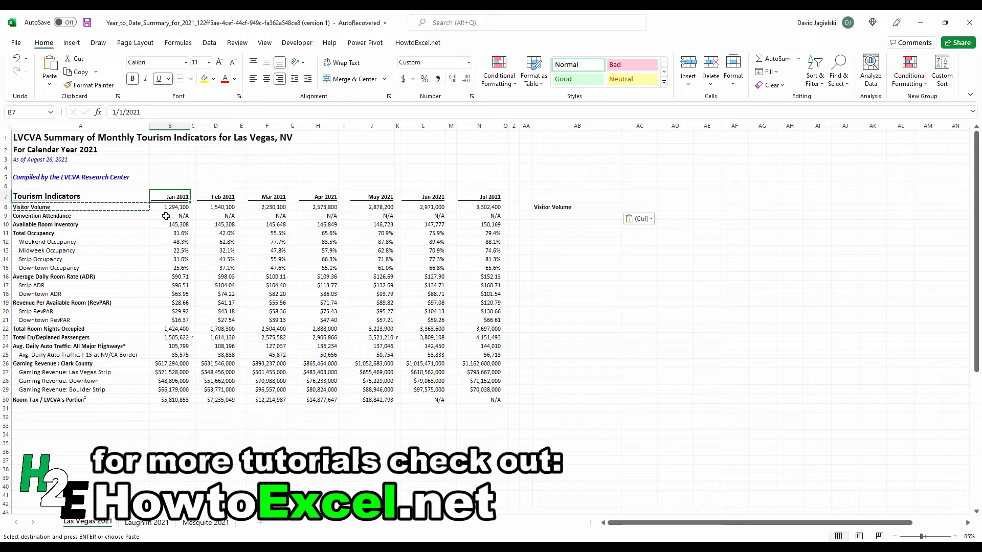
pyautogui.hotkey('ctrl', 'c')
pyautogui.click(631, 194)
pyautogui.hotkey('ctrl', 'v')
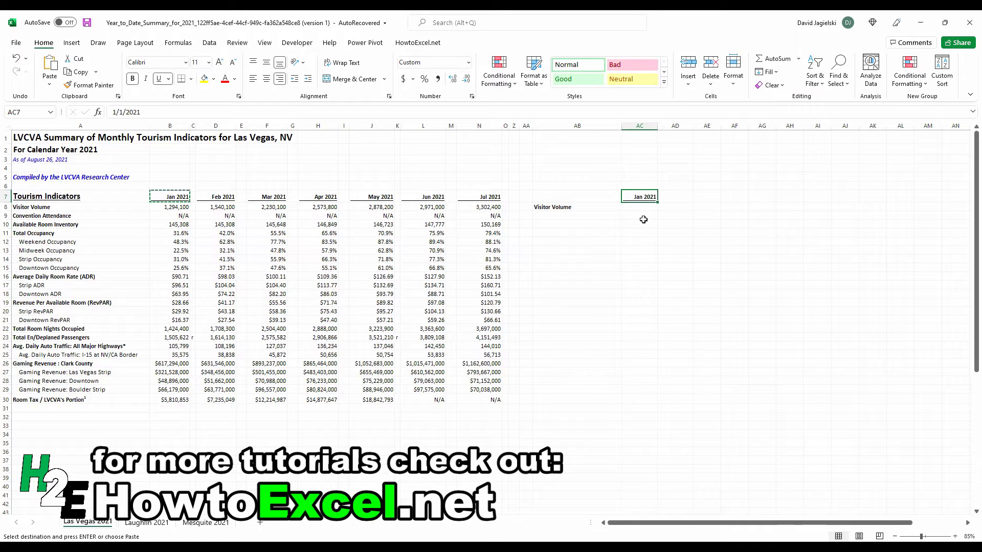
pyautogui.press('Escape')
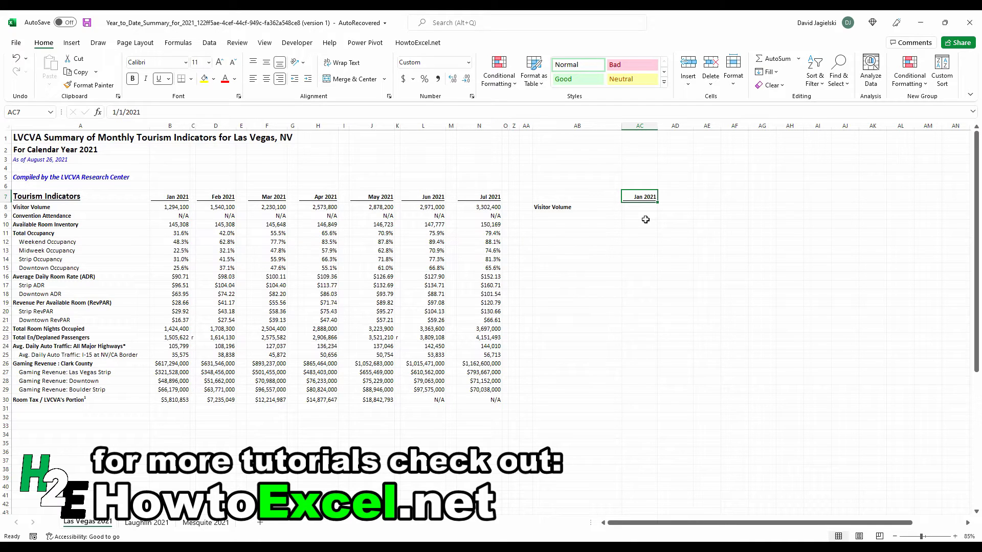
# Step: In AC8, enter =INDEX(A7:N30,MATCH(AB8,A7:A30,0) and begin the second MATCH
pyautogui.click(646, 208)
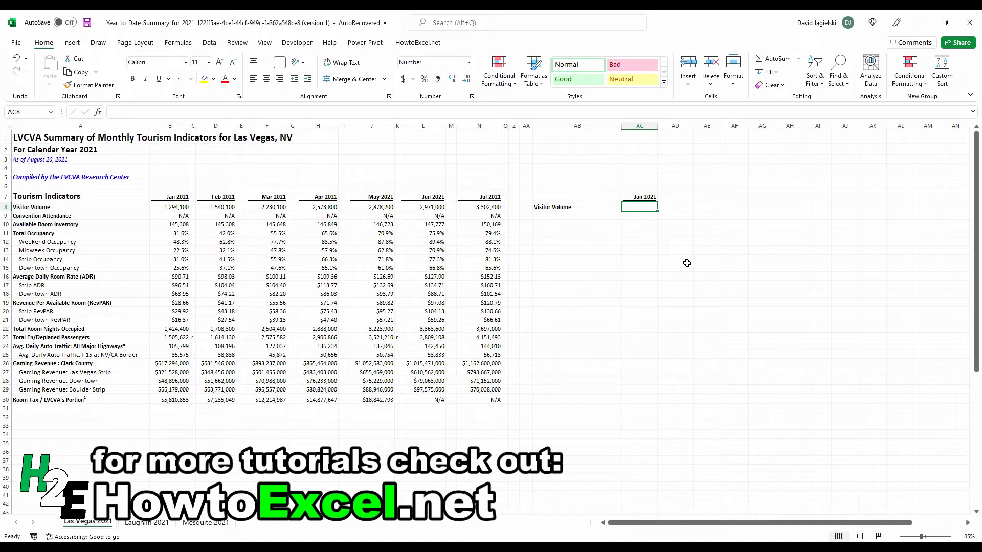
pyautogui.write('=')
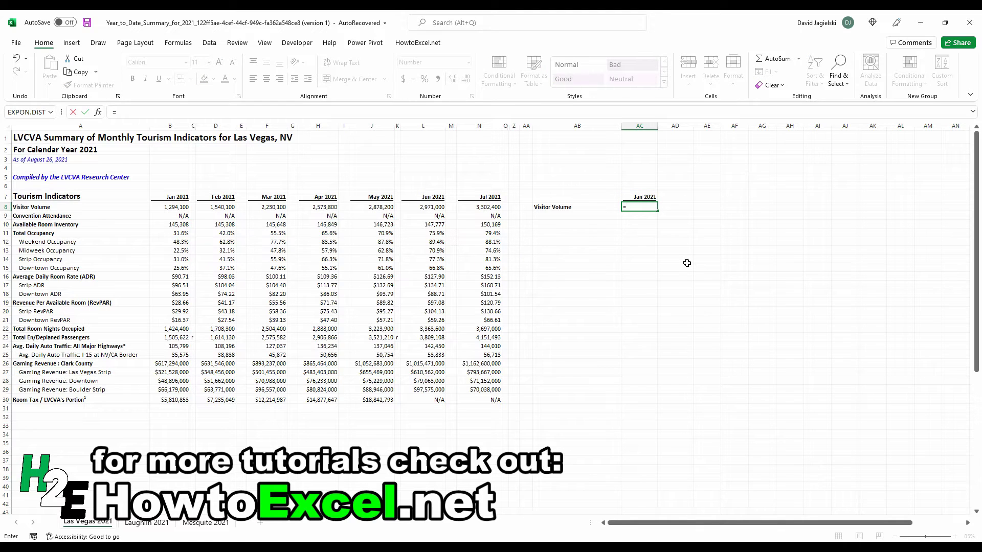
pyautogui.write('index')
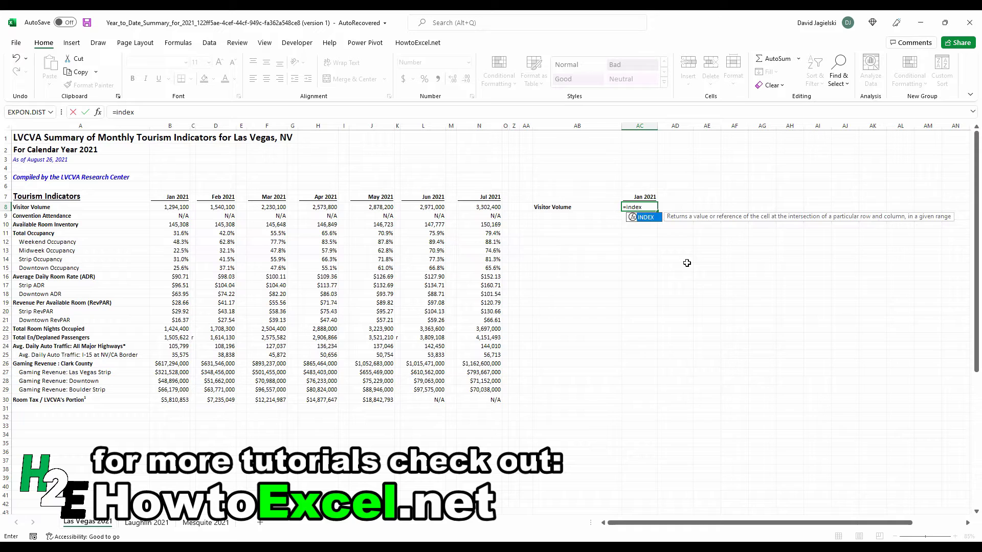
pyautogui.write('(')
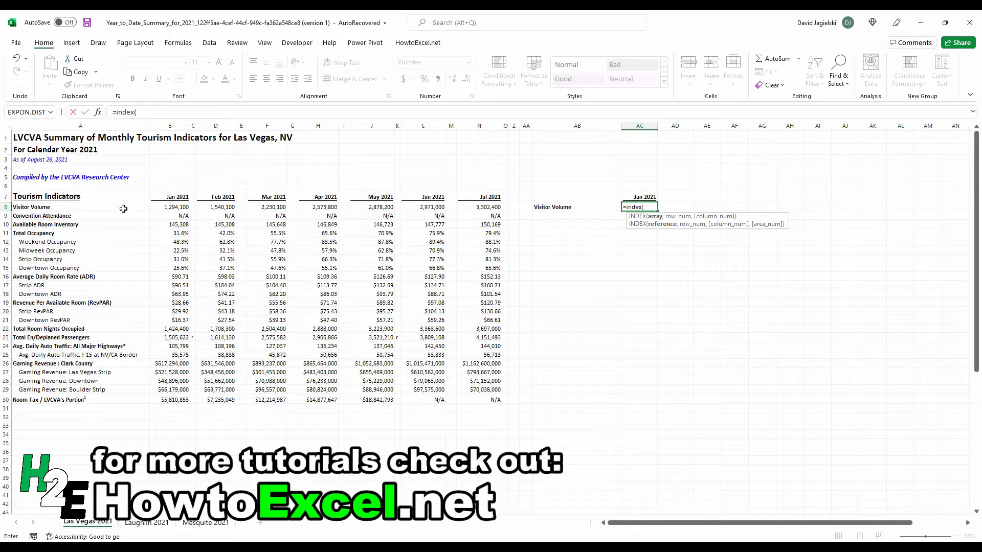
pyautogui.moveTo(110, 200); pyautogui.dragTo(487, 400)
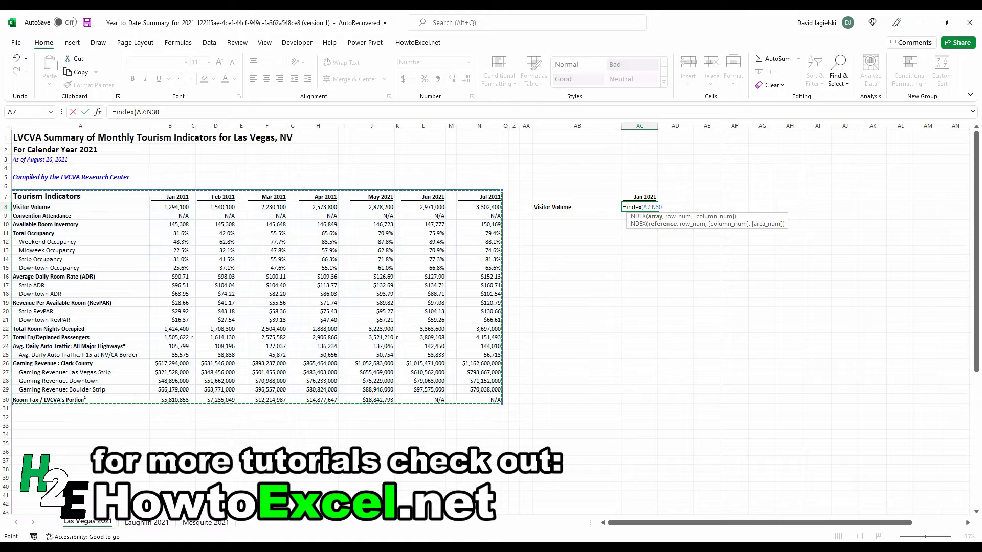
pyautogui.write(',match(')
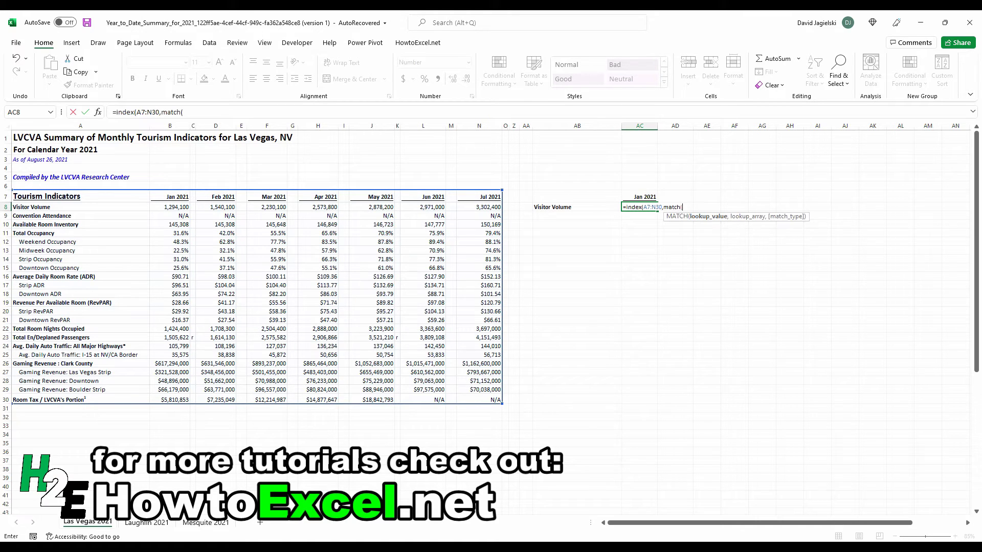
pyautogui.click(559, 211)
pyautogui.write(',')
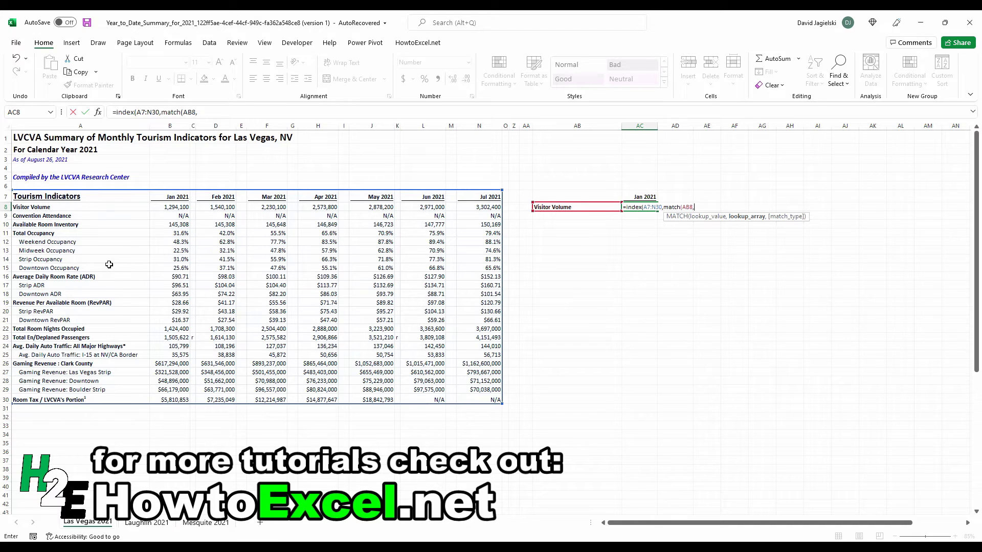
pyautogui.moveTo(77, 198); pyautogui.dragTo(80, 397)
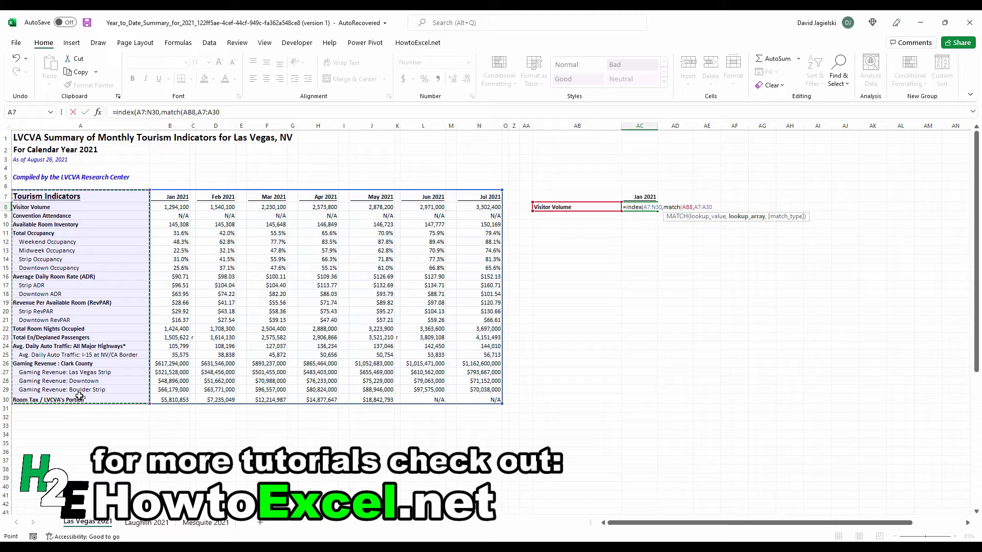
pyautogui.write(',')
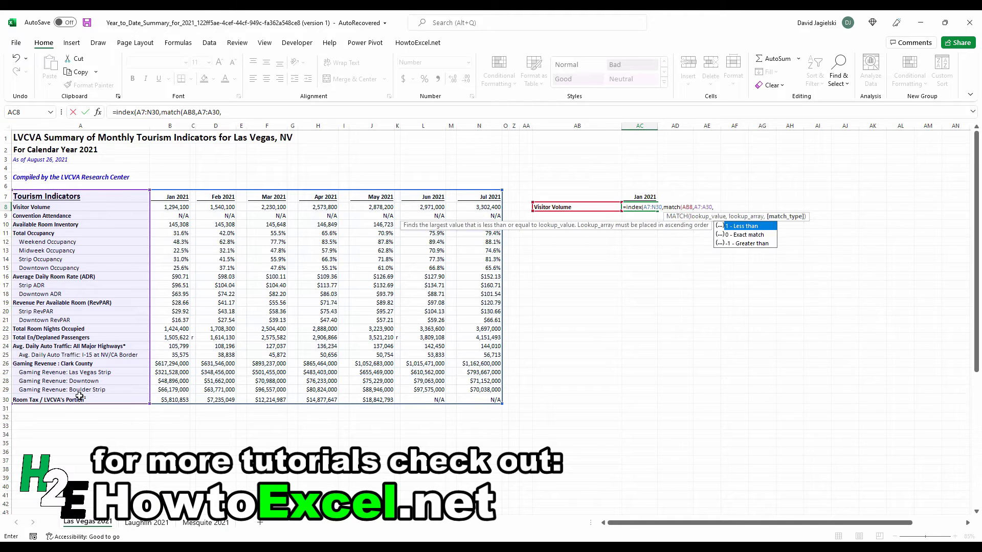
pyautogui.write('0)')
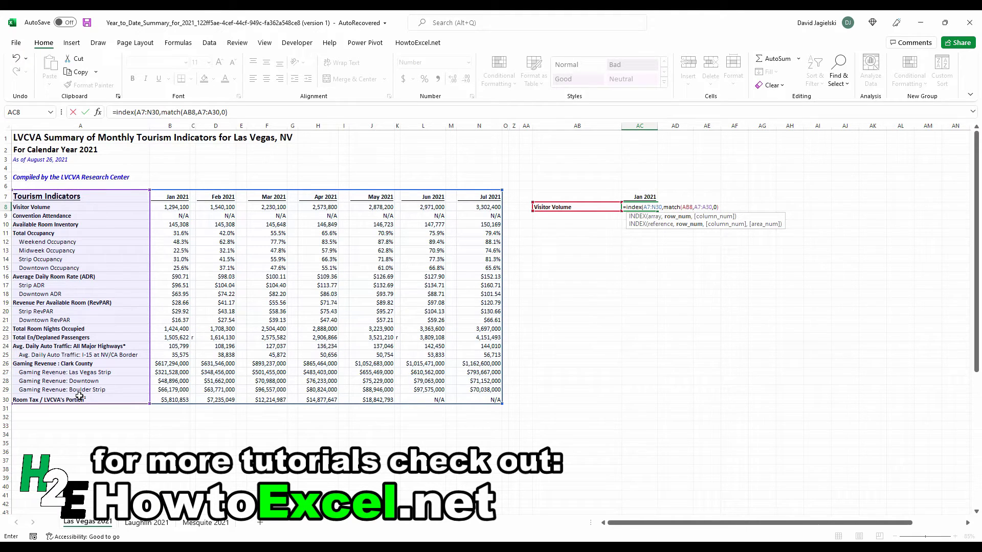
pyautogui.write(',match(')
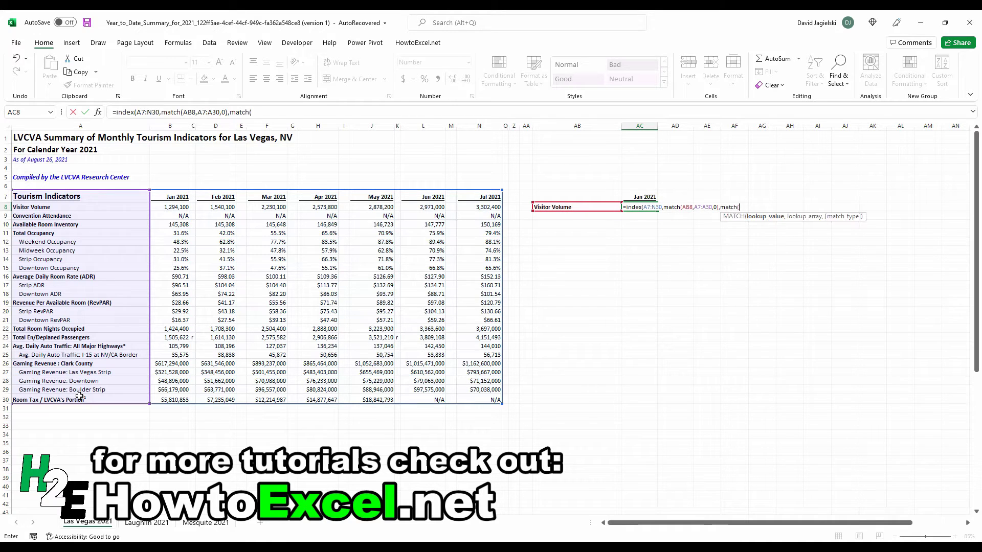
# Step: Complete the second MATCH on AC7 within A7:N7, returning 1,294,100.00 for Jan 2021
pyautogui.click(636, 195)
pyautogui.write(',')
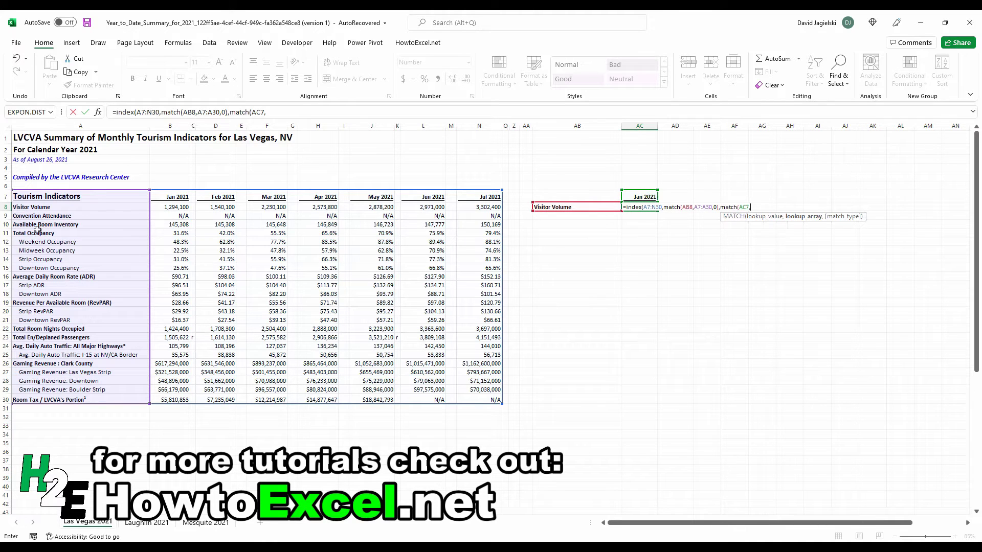
pyautogui.moveTo(78, 200); pyautogui.dragTo(499, 198)
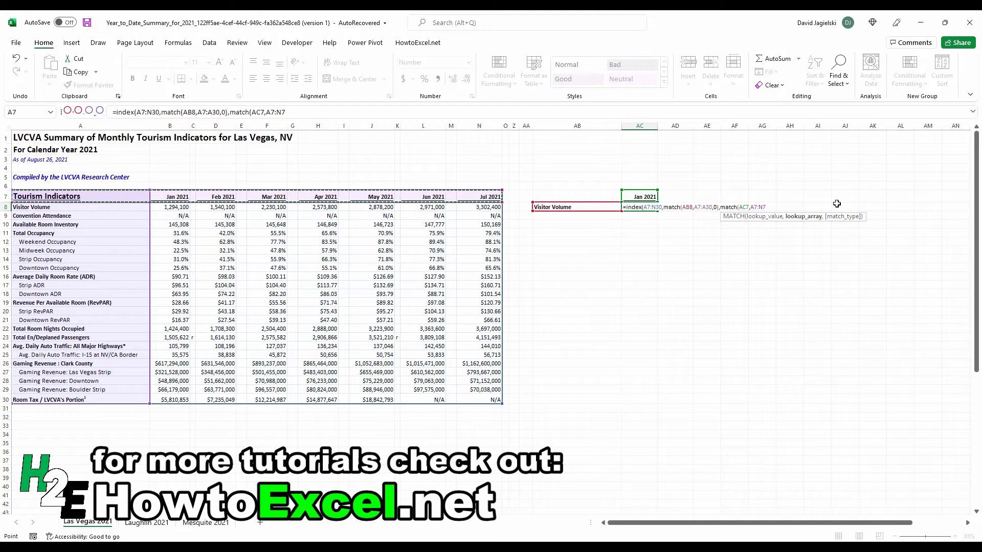
pyautogui.write(',0')
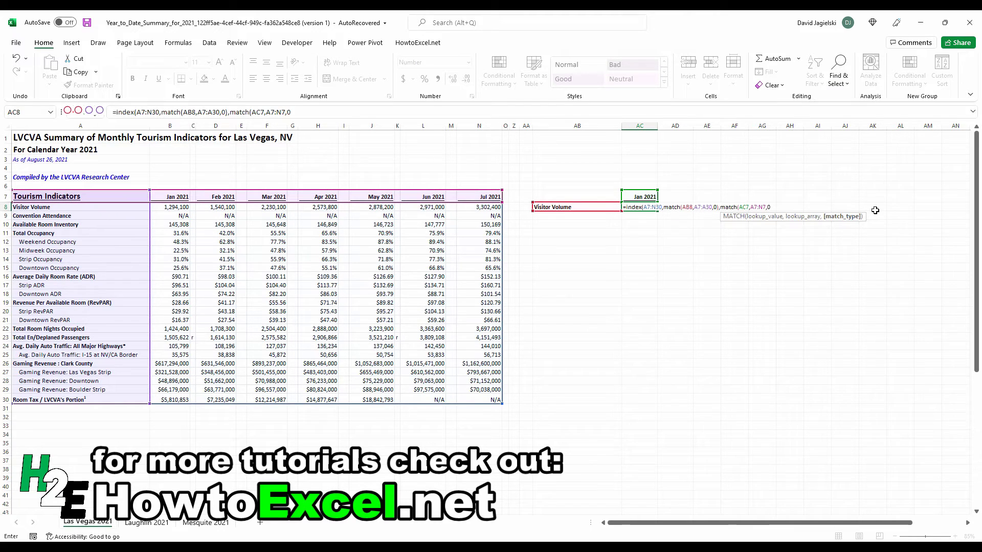
pyautogui.write('))')
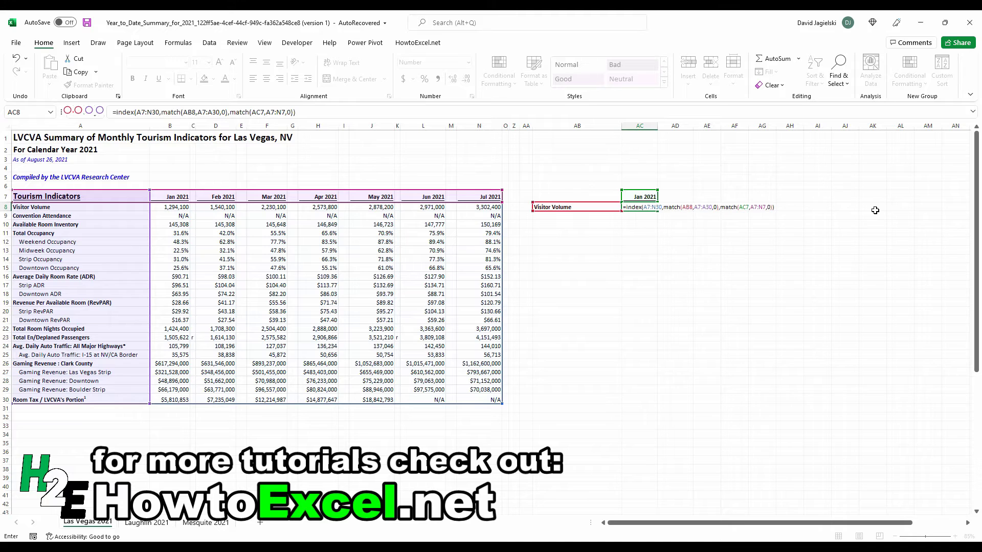
pyautogui.press('Return')
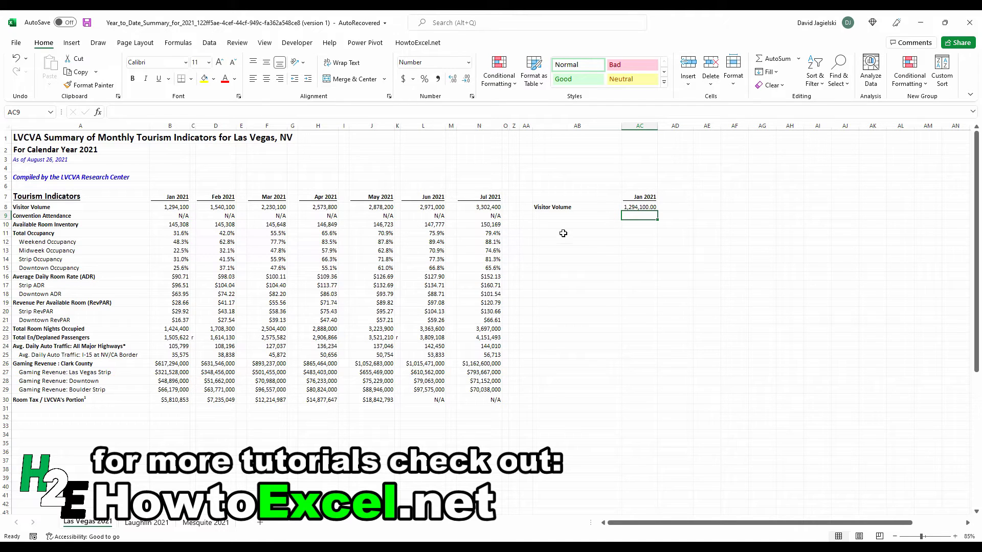
# Step: Test the lookup by pasting Feb 2021 into AC7, then undo to restore Jan 2021
pyautogui.click(226, 197)
pyautogui.hotkey('ctrl', 'c')
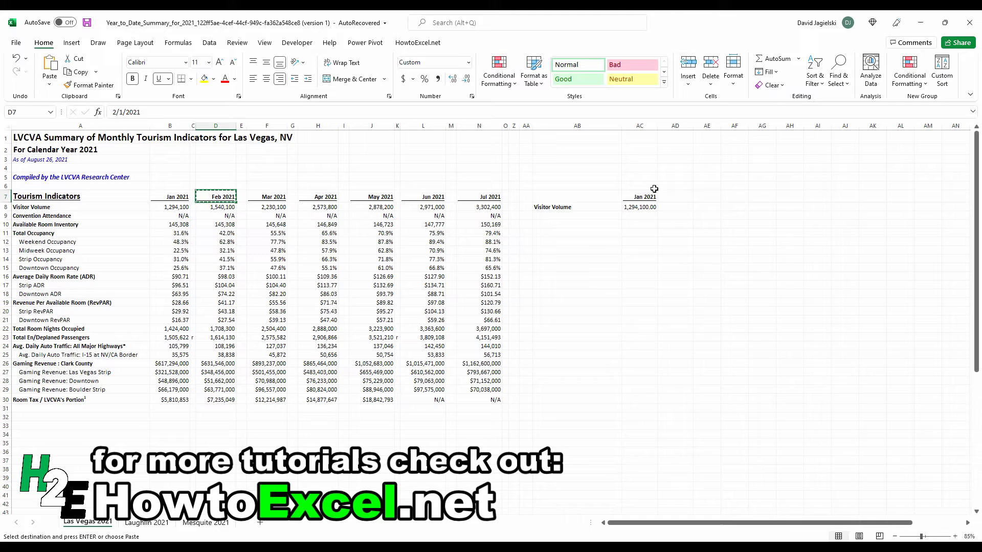
pyautogui.click(649, 195)
pyautogui.hotkey('ctrl', 'v')
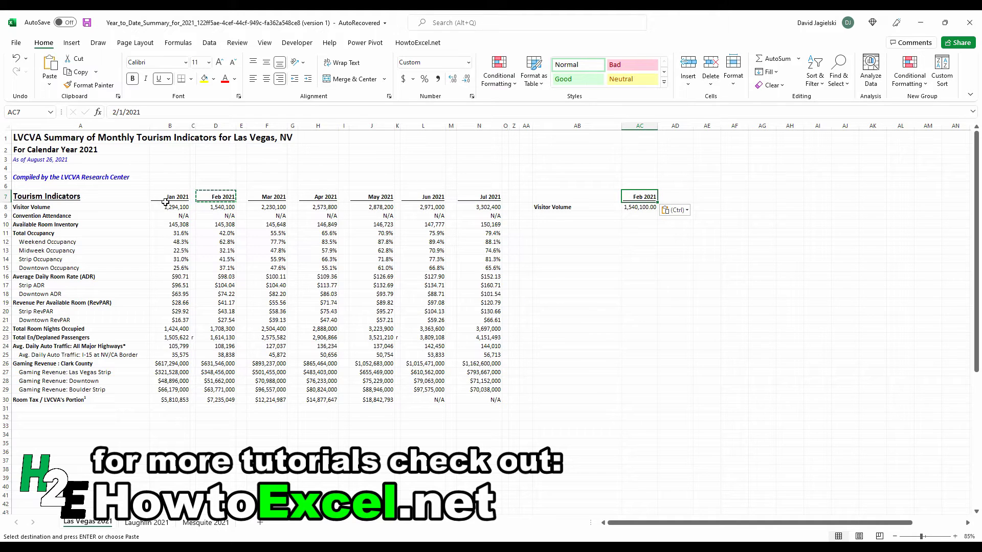
pyautogui.hotkey('ctrl', 'z')
pyautogui.click(226, 197)
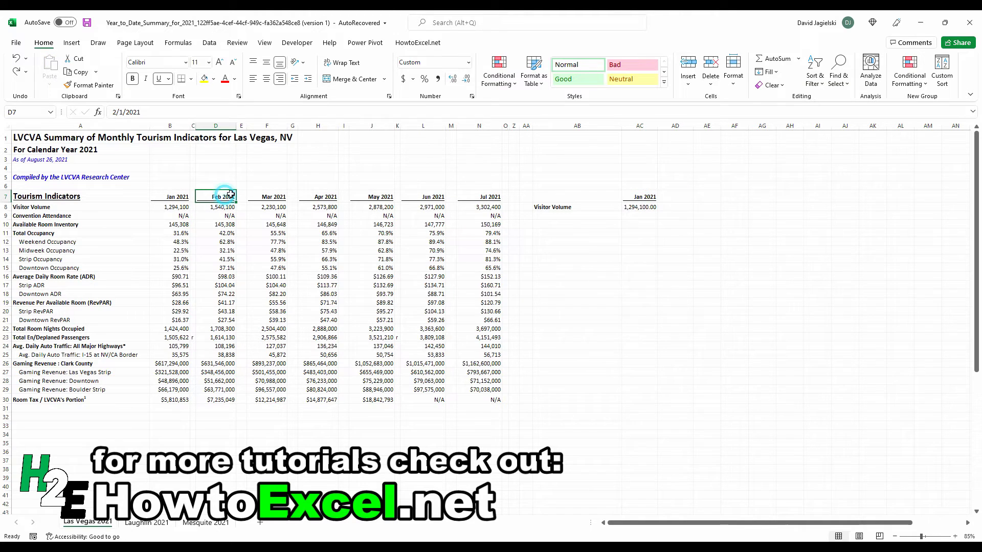
# Step: Copy the Feb–Jul 2021 month headings into AD7:AI7 beside Jan 2021
pyautogui.keyDown('ctrl'); pyautogui.click(276, 197); pyautogui.keyUp('ctrl')
pyautogui.keyDown('ctrl'); pyautogui.click(322, 197); pyautogui.keyUp('ctrl')
pyautogui.keyDown('ctrl'); pyautogui.click(381, 196); pyautogui.keyUp('ctrl')
pyautogui.keyDown('ctrl'); pyautogui.click(424, 196); pyautogui.keyUp('ctrl')
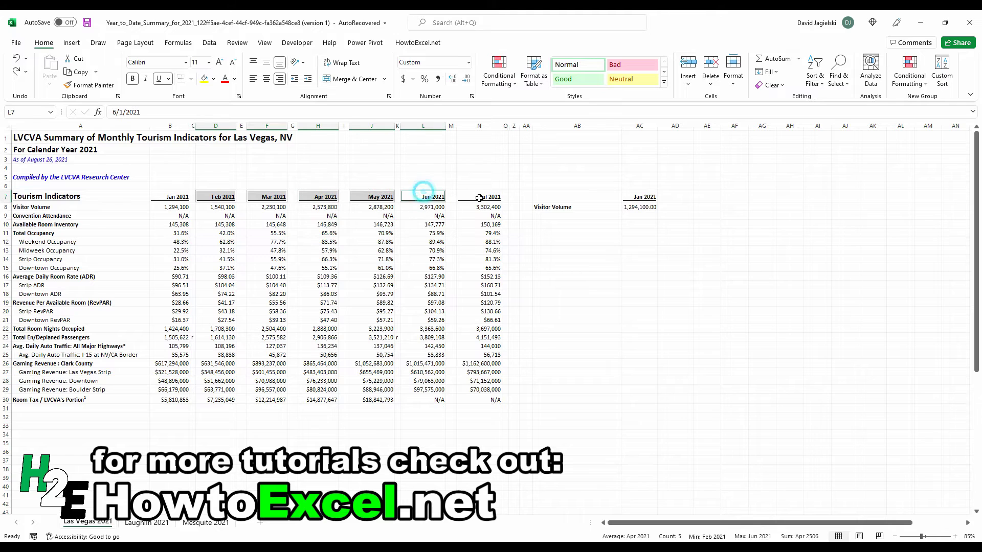
pyautogui.keyDown('ctrl'); pyautogui.click(480, 196); pyautogui.keyUp('ctrl')
pyautogui.hotkey('ctrl', 'c')
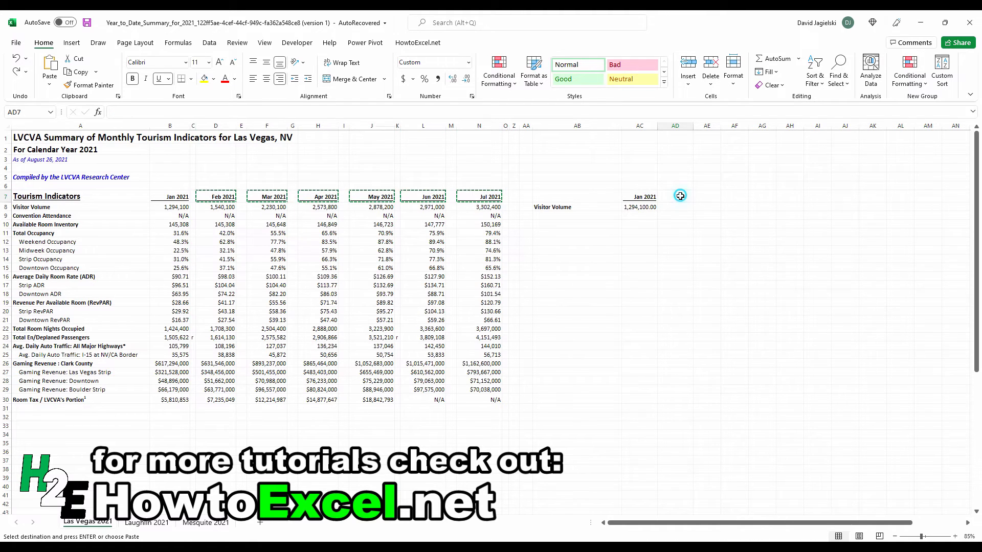
pyautogui.rightClick(680, 197)
pyautogui.click(726, 248)
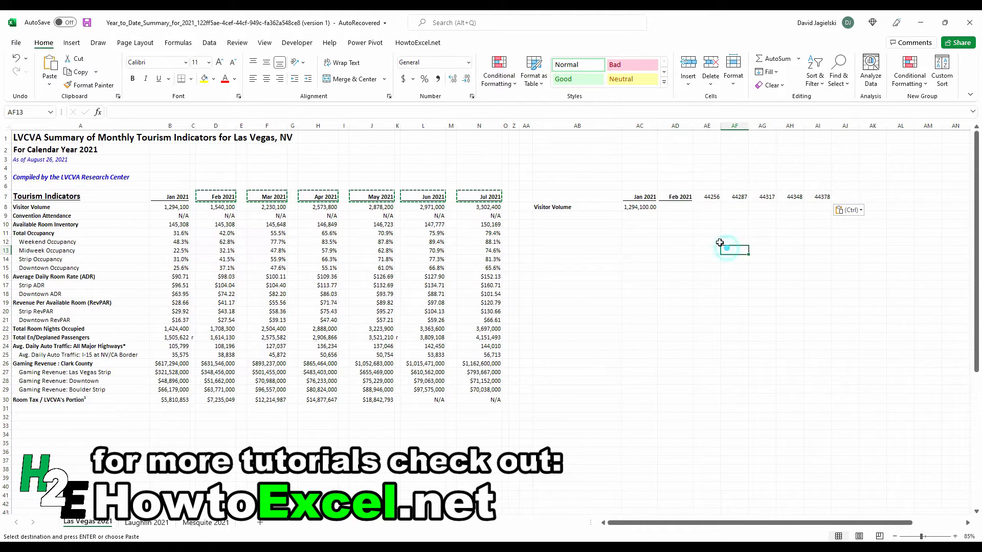
# Step: Apply the Feb 2021 heading's date format to AE7:AI7 with Format Painter
pyautogui.click(680, 197)
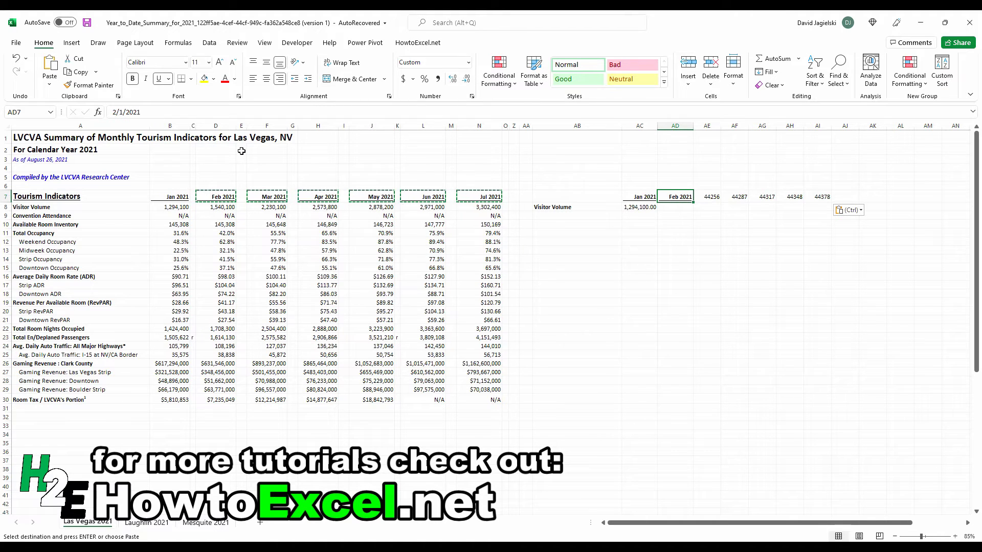
pyautogui.click(89, 85)
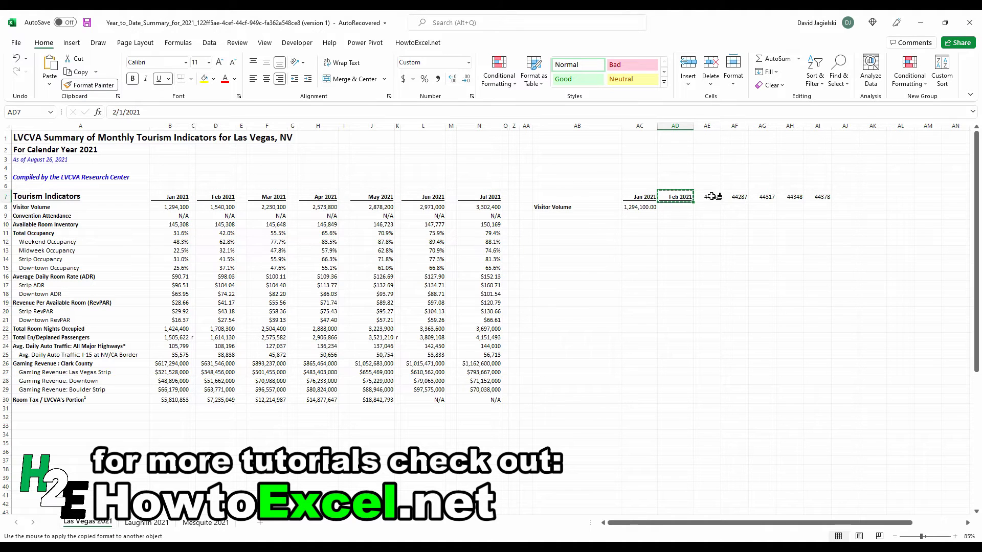
pyautogui.moveTo(707, 197); pyautogui.dragTo(818, 198)
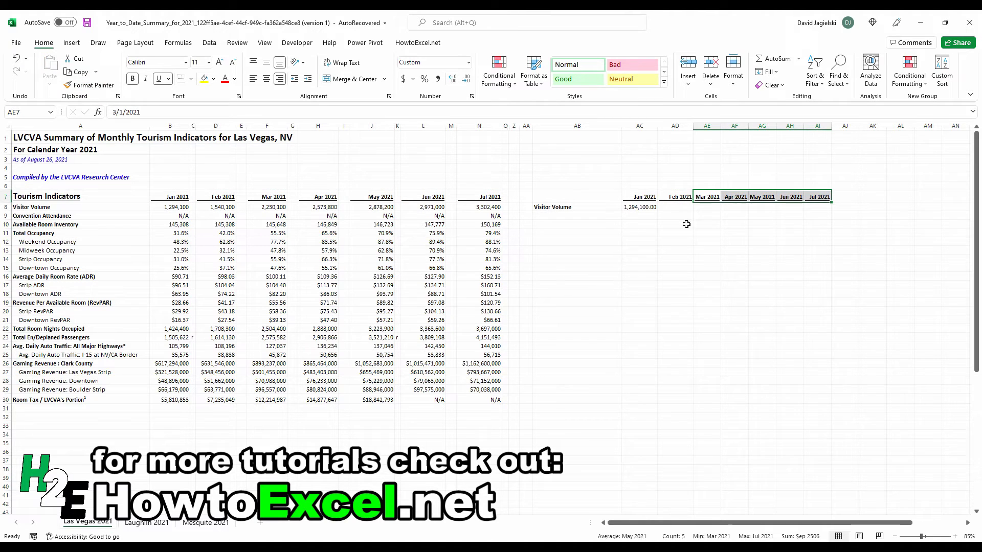
pyautogui.click(655, 206)
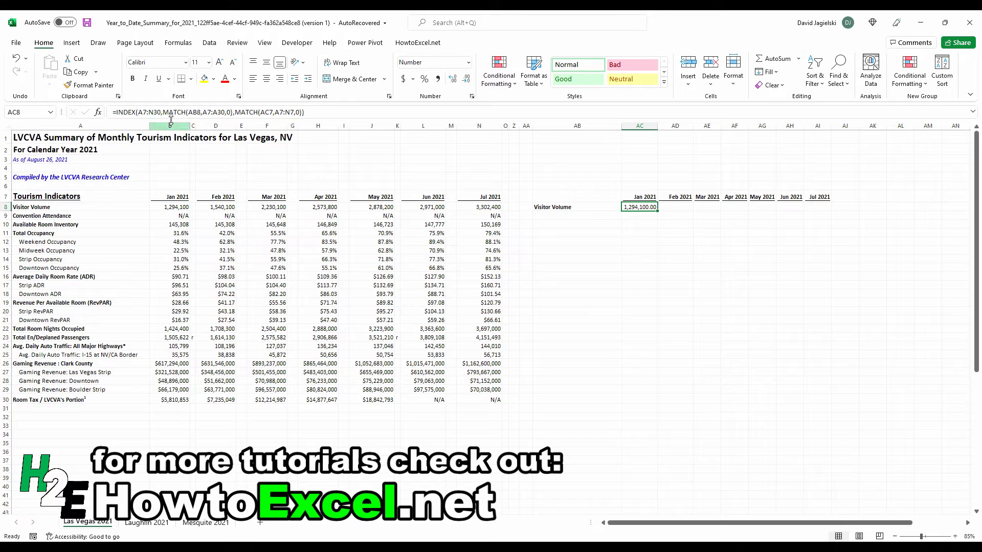
# Step: Make the INDEX range $A$7:$N$30 absolute and lock the label reference as $AB8
pyautogui.click(145, 114)
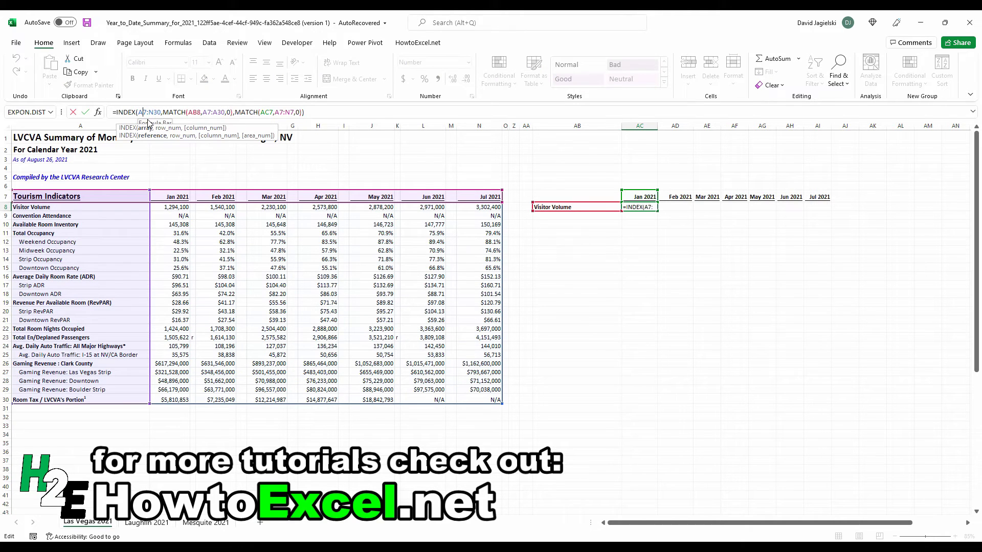
pyautogui.press('F4')
pyautogui.click(163, 112)
pyautogui.press('F4')
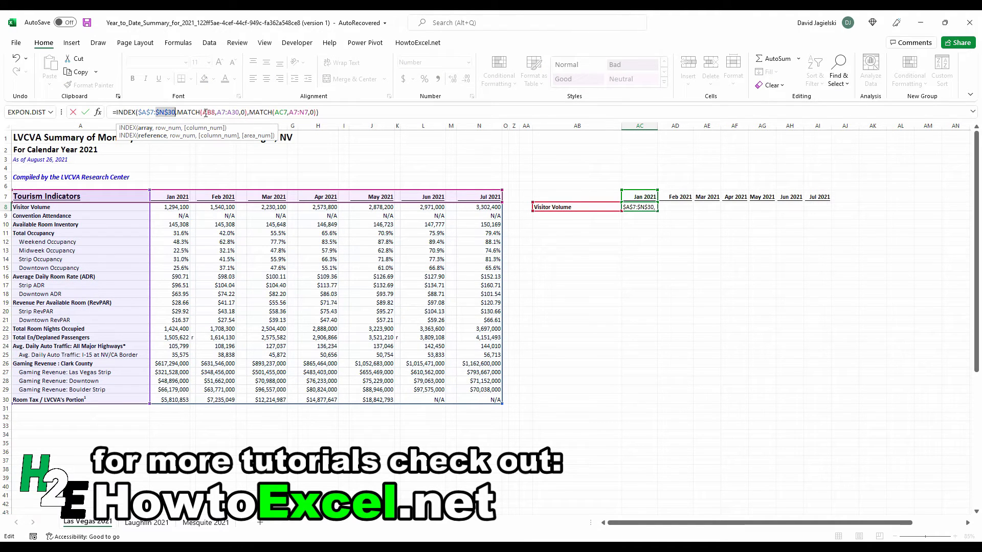
pyautogui.click(207, 112)
pyautogui.press('F4')
pyautogui.press('F4')
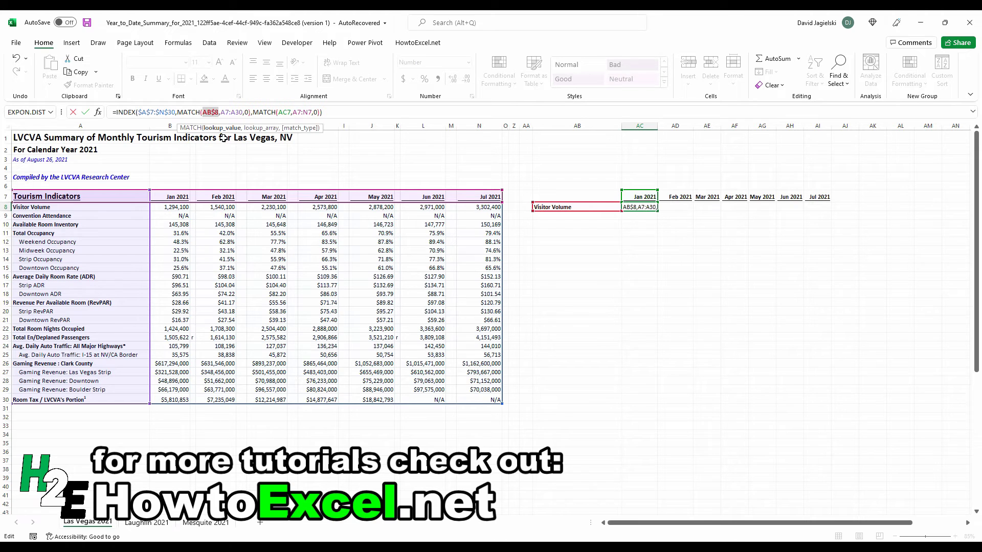
pyautogui.press('F4')
# Step: Anchor the remaining references as $A$7:$A$30, AC$7 and $A$7:$N$7, and commit
pyautogui.moveTo(220, 112); pyautogui.dragTo(243, 112)
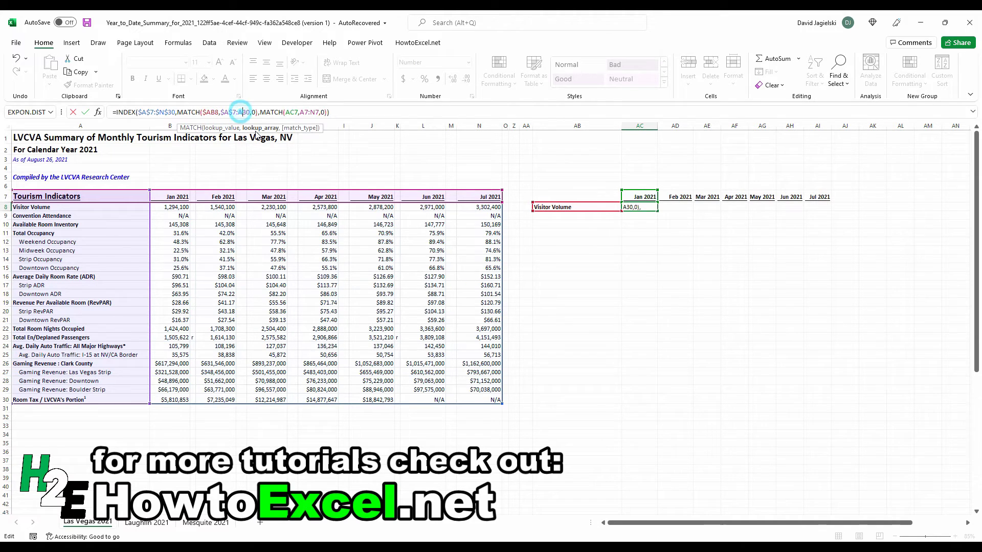
pyautogui.press('F4')
pyautogui.doubleClick(301, 113)
pyautogui.press('F4')
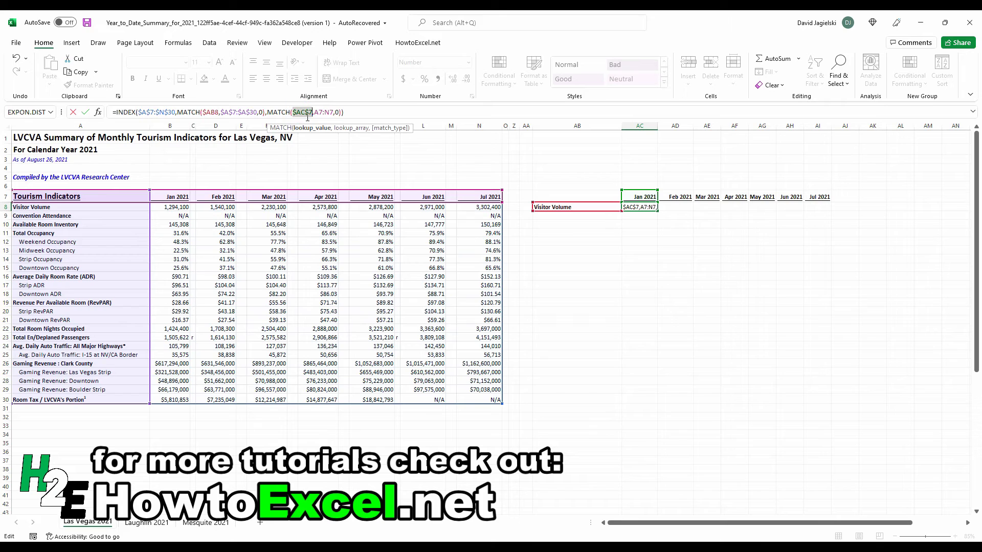
pyautogui.press('F4')
pyautogui.click(317, 113)
pyautogui.doubleClick(321, 112)
pyautogui.press('F4')
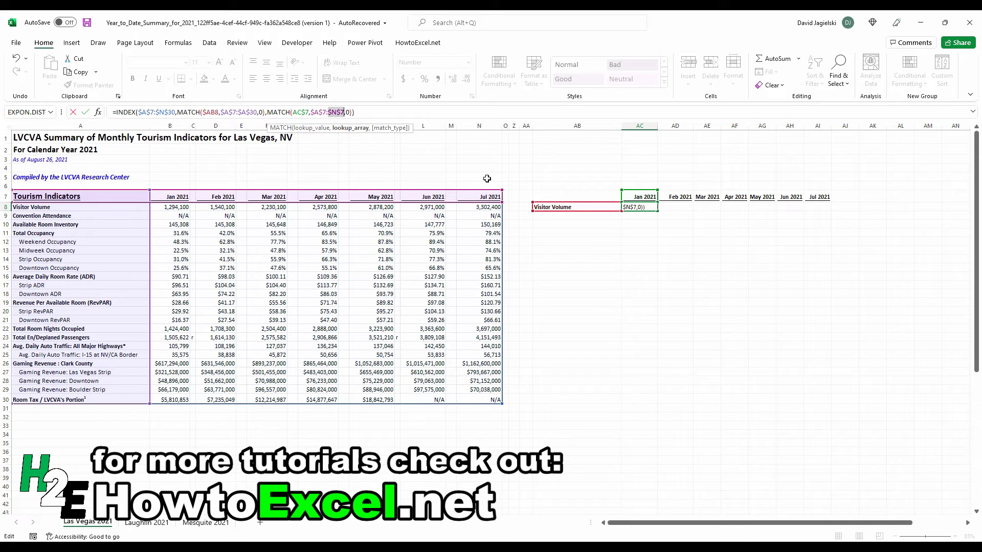
pyautogui.press('Return')
# Step: Fill the AC8 lookup across to AI8 and widen columns AE:AI to show 1,294,100.00–3,302,400.00
pyautogui.click(642, 208)
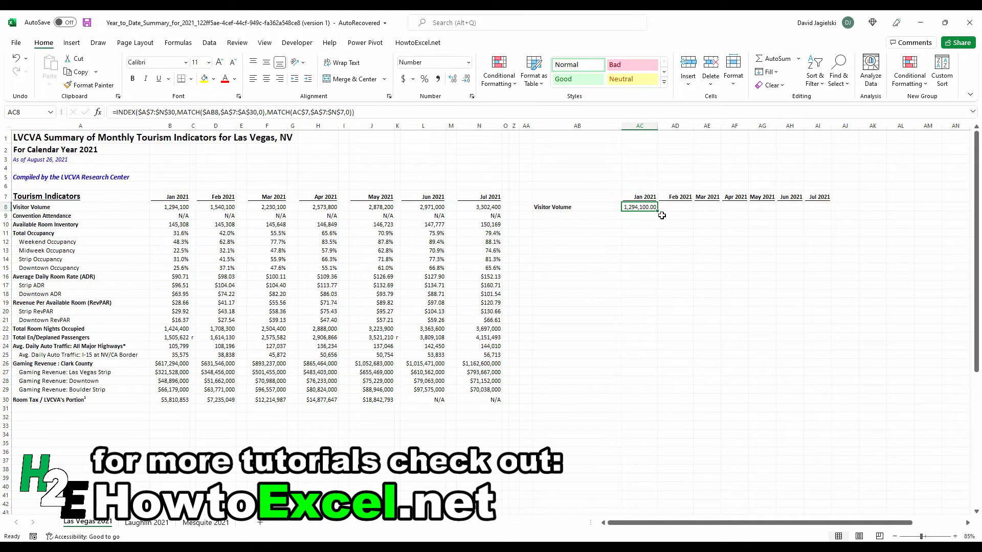
pyautogui.moveTo(658, 213); pyautogui.dragTo(819, 209)
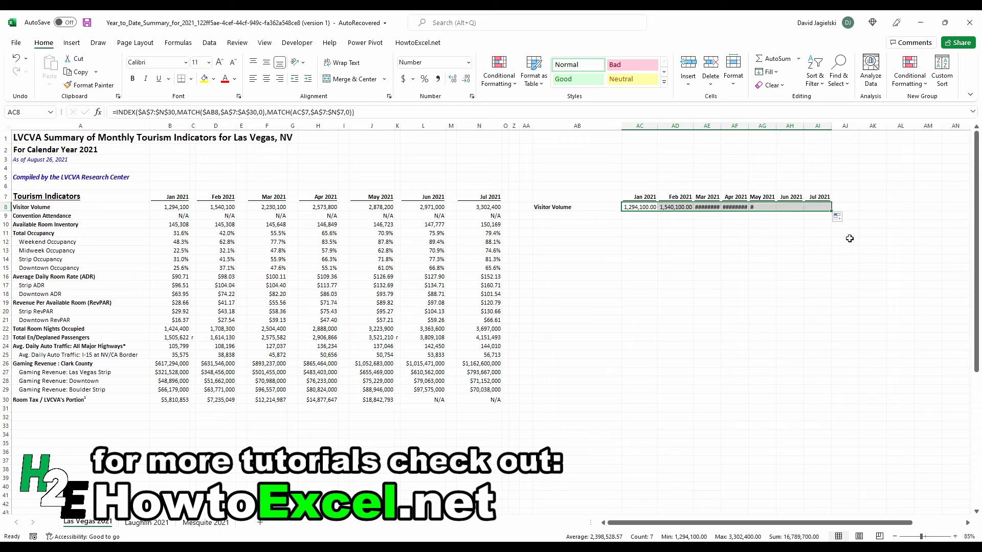
pyautogui.click(817, 266)
pyautogui.moveTo(707, 125); pyautogui.dragTo(839, 124)
pyautogui.click(877, 250)
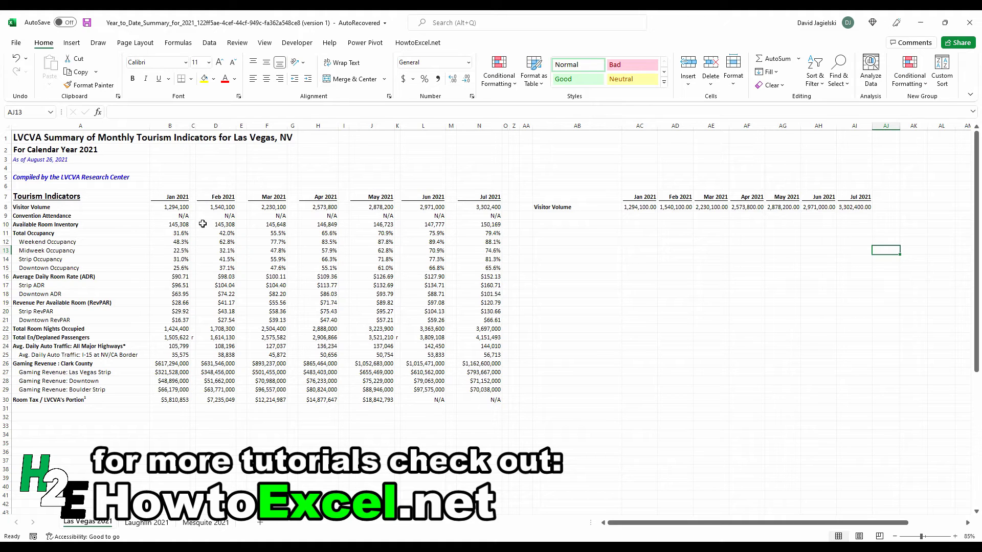
# Step: Copy the Available Room Inventory label from A10 into AB9
pyautogui.click(94, 226)
pyautogui.hotkey('ctrl', 'c')
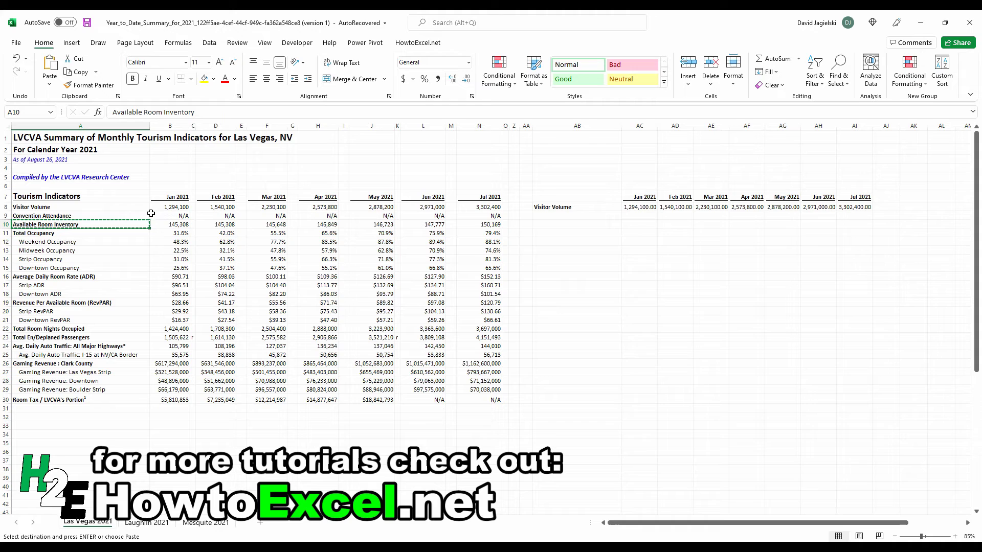
pyautogui.click(562, 216)
pyautogui.hotkey('ctrl', 'v')
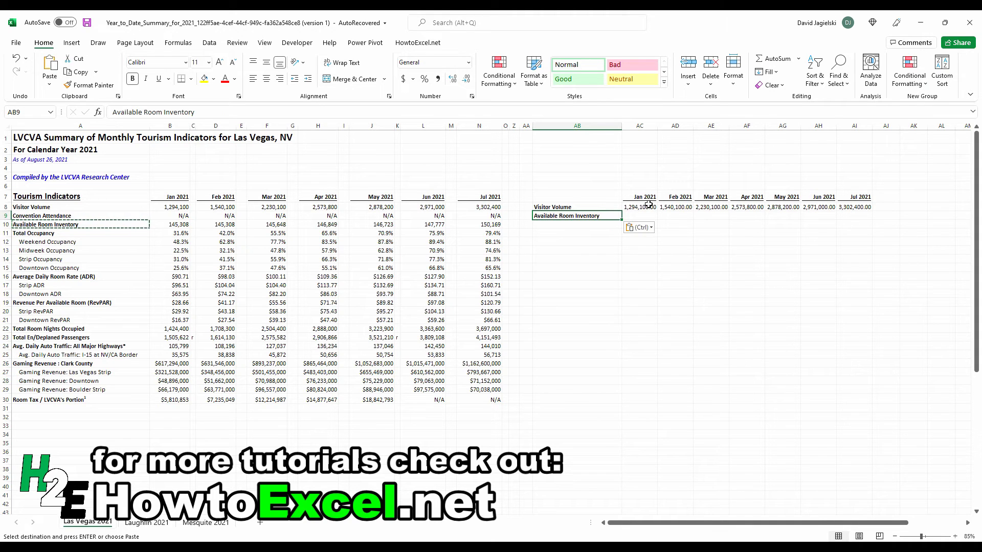
# Step: Fill the AC8:AI8 formulas down to row 9, returning 145,308.00 through 150,169.00
pyautogui.press('Escape')
pyautogui.click(648, 207)
pyautogui.moveTo(649, 208); pyautogui.dragTo(875, 219)
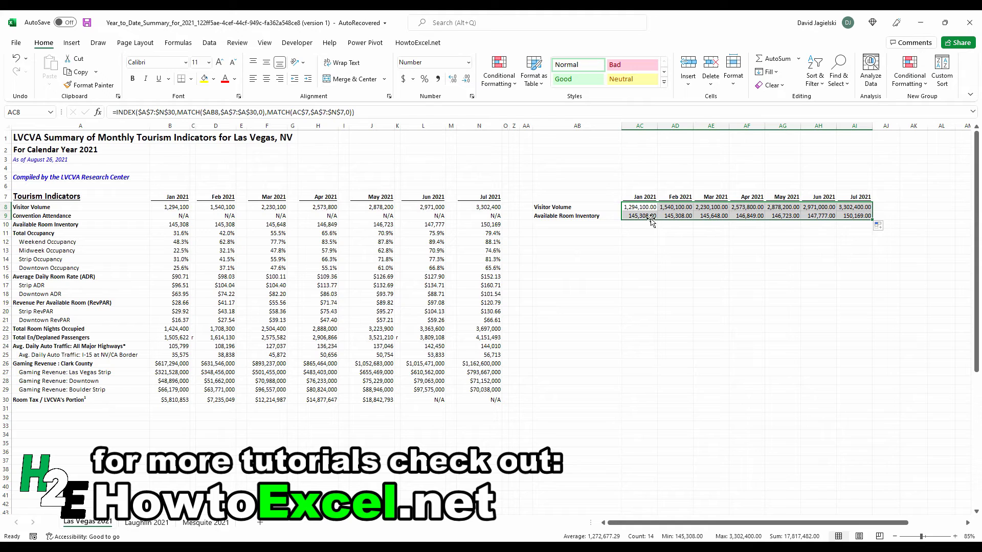
pyautogui.moveTo(645, 216); pyautogui.dragTo(647, 217)
pyautogui.press('F2')
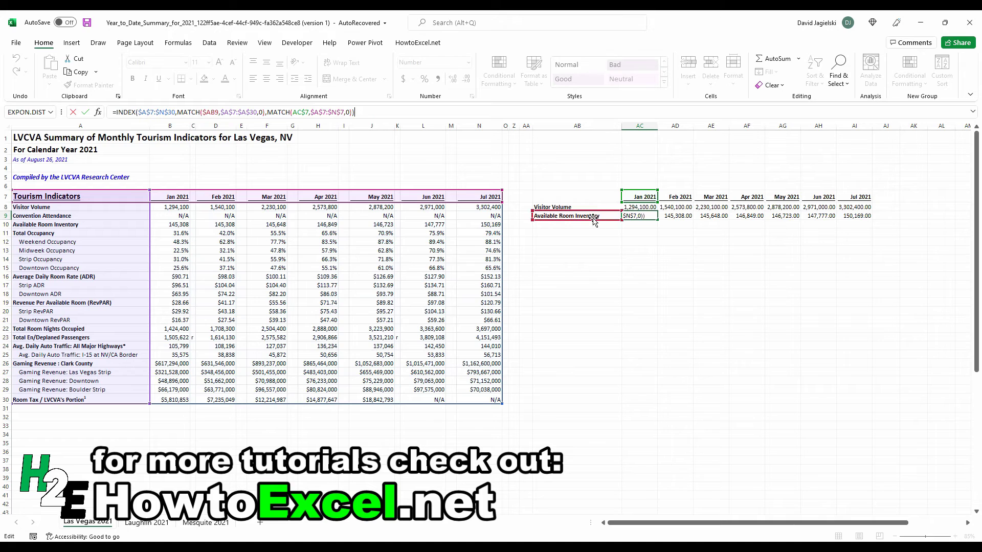
pyautogui.hotkey('ctrl', 'Return')
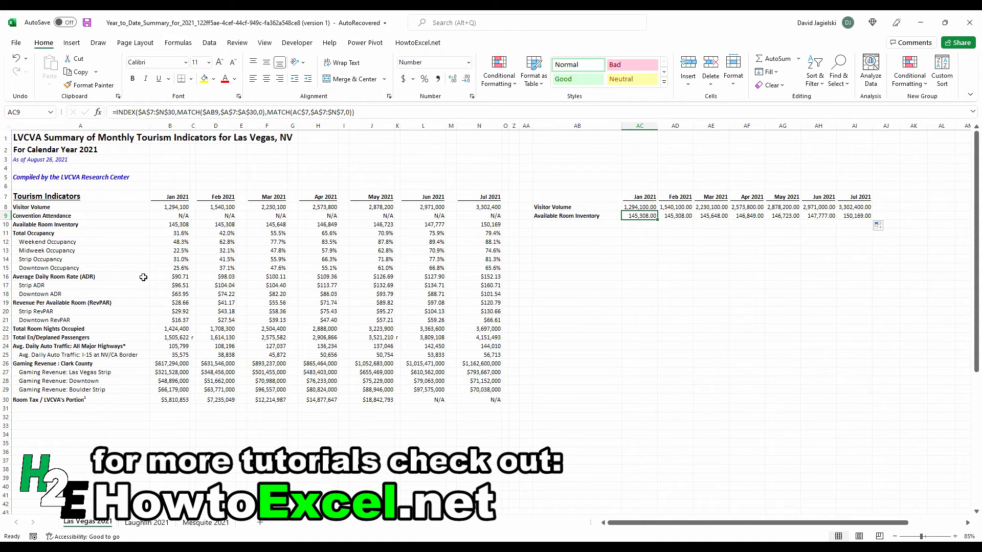
# Step: Copy the Revenue Per Available Room (RevPAR) label from A19 into AB10
pyautogui.click(118, 303)
pyautogui.hotkey('ctrl', 'c')
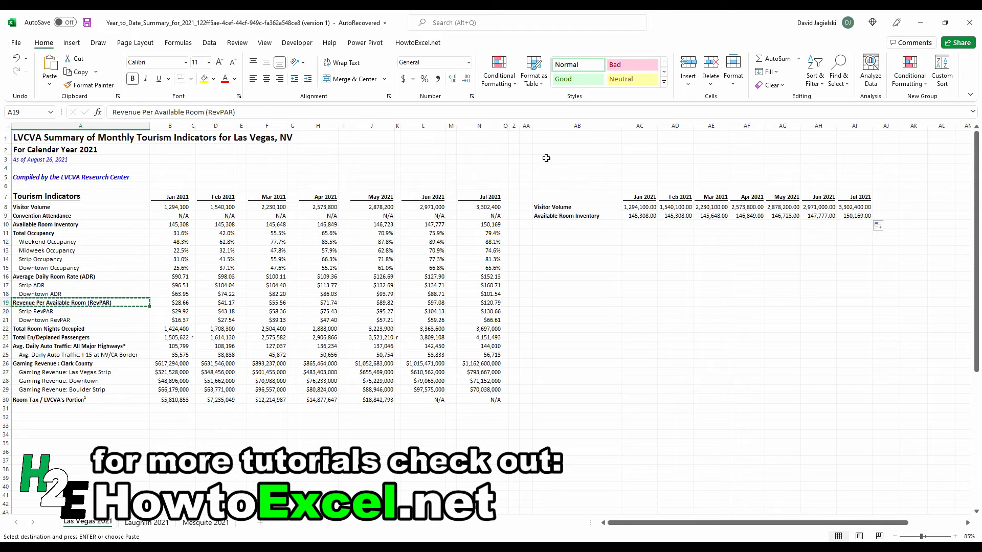
pyautogui.click(593, 224)
pyautogui.hotkey('ctrl', 'v')
# Step: Fill the AC9:AI9 formulas down to row 10 and autofit column AB
pyautogui.click(645, 215)
pyautogui.moveTo(657, 220); pyautogui.dragTo(873, 228)
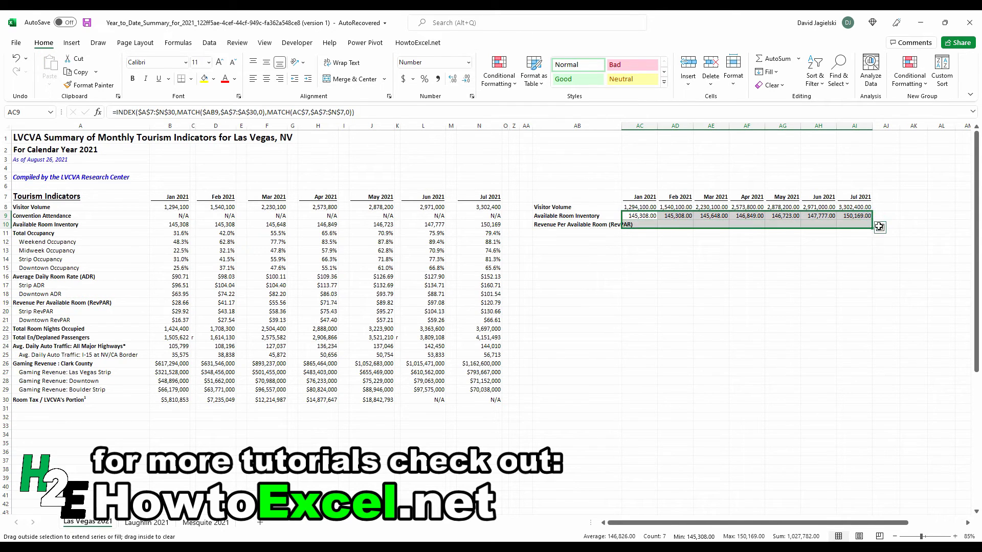
pyautogui.click(900, 225)
pyautogui.doubleClick(621, 126)
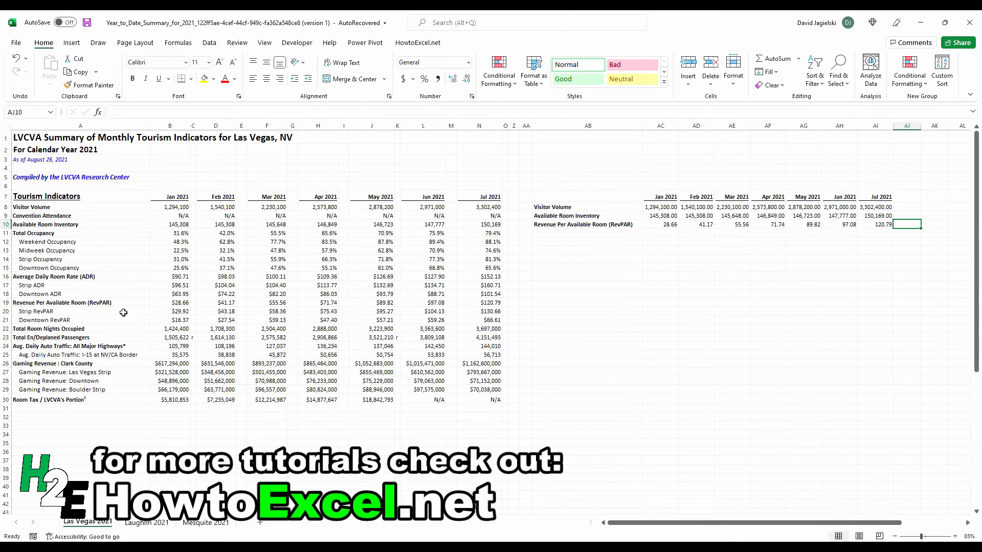
# Step: Replace the RevPAR label in AB10 with Average Daily Room Rate (ADR), returning 90.71–152.13
pyautogui.click(112, 277)
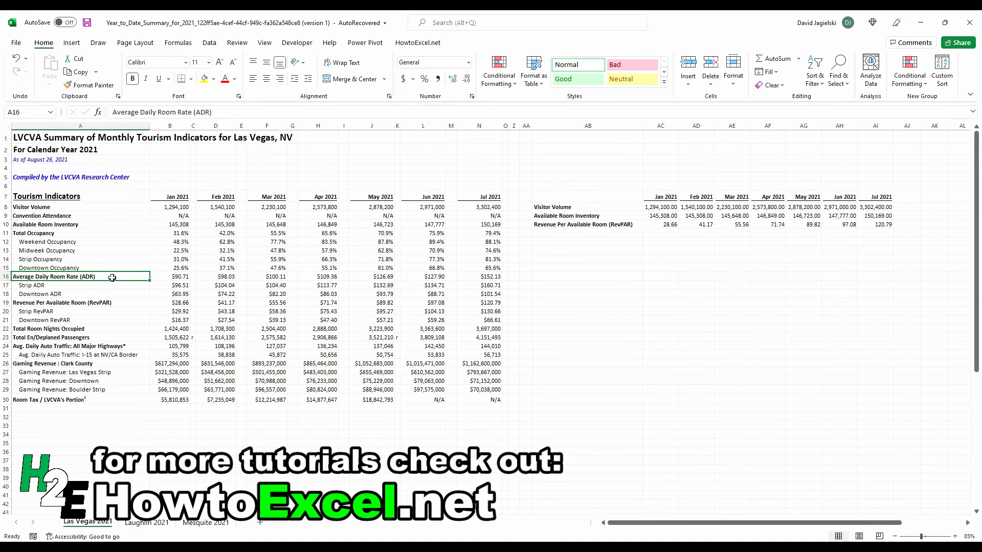
pyautogui.hotkey('ctrl', 'c')
pyautogui.click(573, 225)
pyautogui.hotkey('ctrl', 'v')
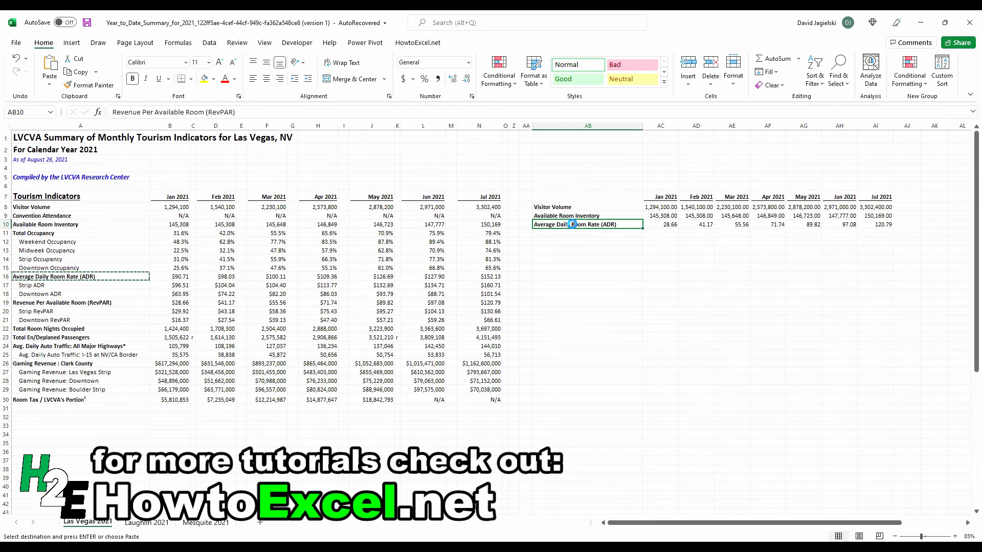
pyautogui.press('Return')
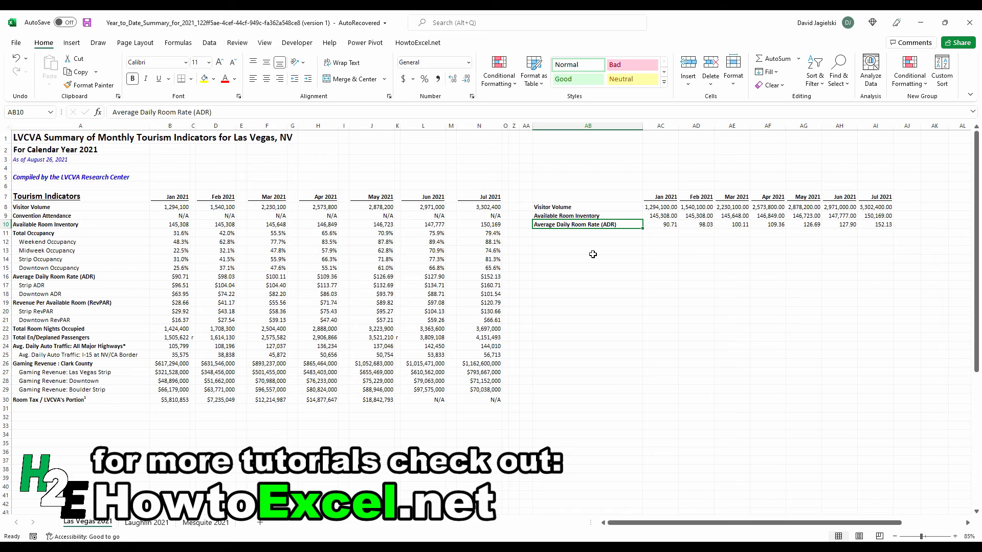